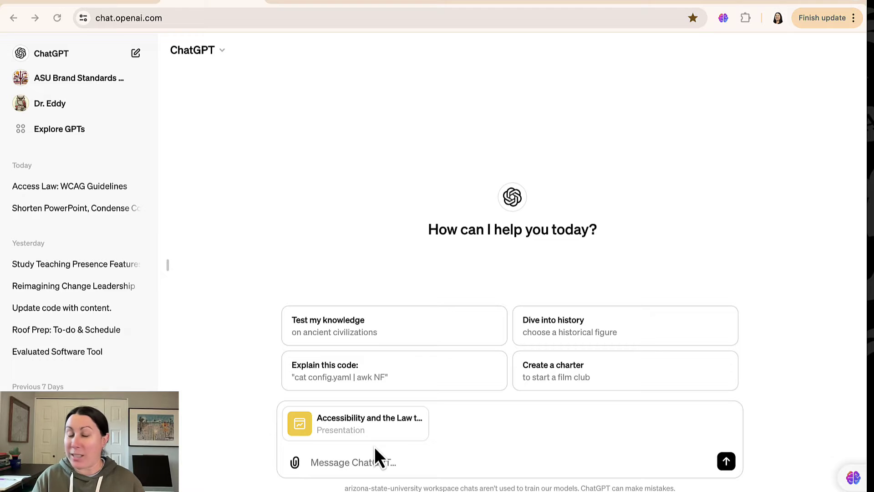
# Step: Ask ChatGPT to 'Convert this powerpoint to text' for the attached Accessibility and the Law presentation
pyautogui.click(354, 462)
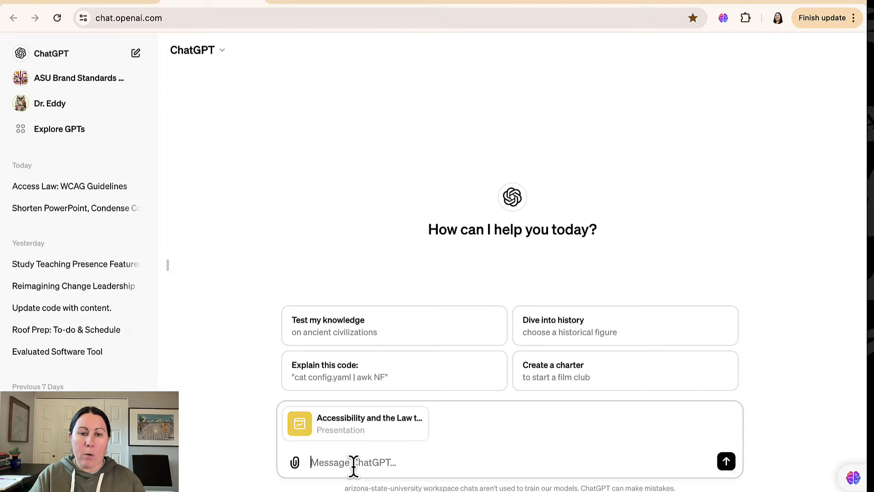
pyautogui.write('Conver')
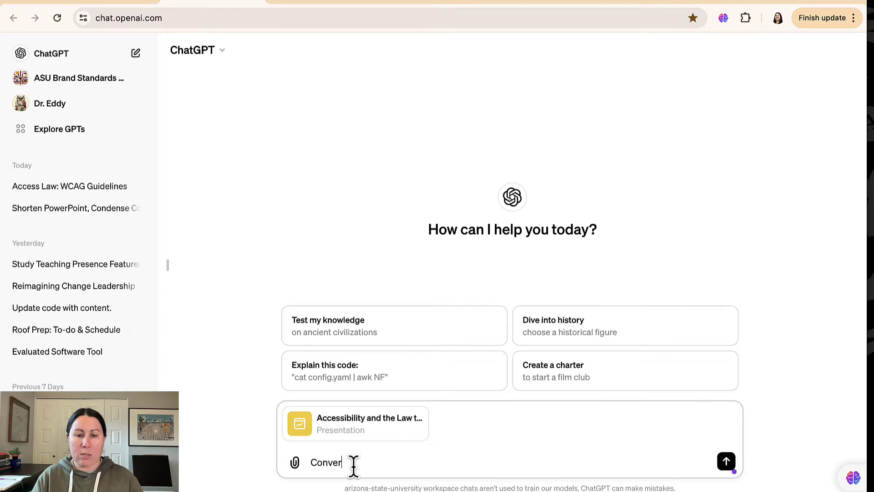
pyautogui.write('t this powerpoi')
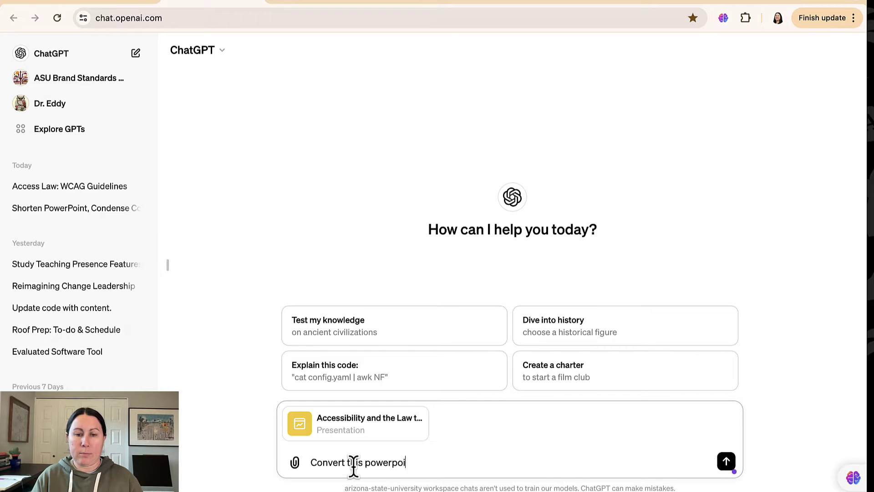
pyautogui.write('nt to text')
pyautogui.press('Return')
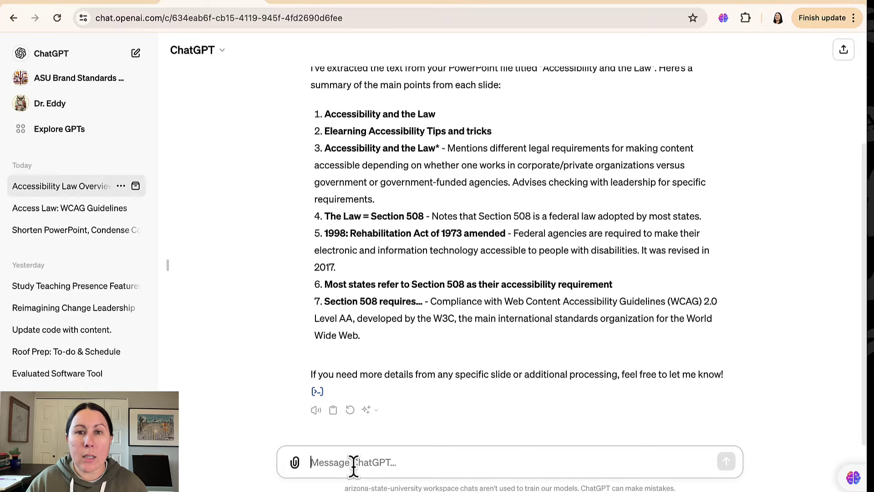
# Step: Request 'Please pull the full text' and scroll through the verbatim wording of Slides 1–7
pyautogui.scroll(1, 658, 353)
pyautogui.scroll(-1, 652, 350)
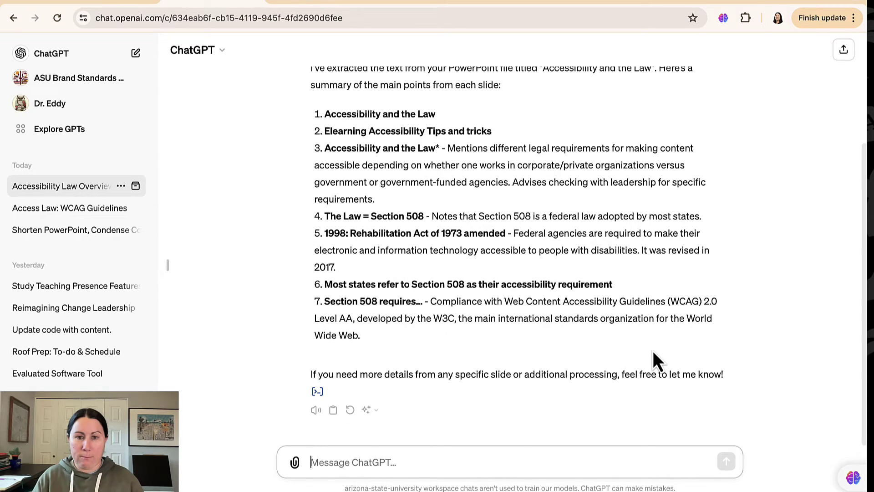
pyautogui.write('Please ')
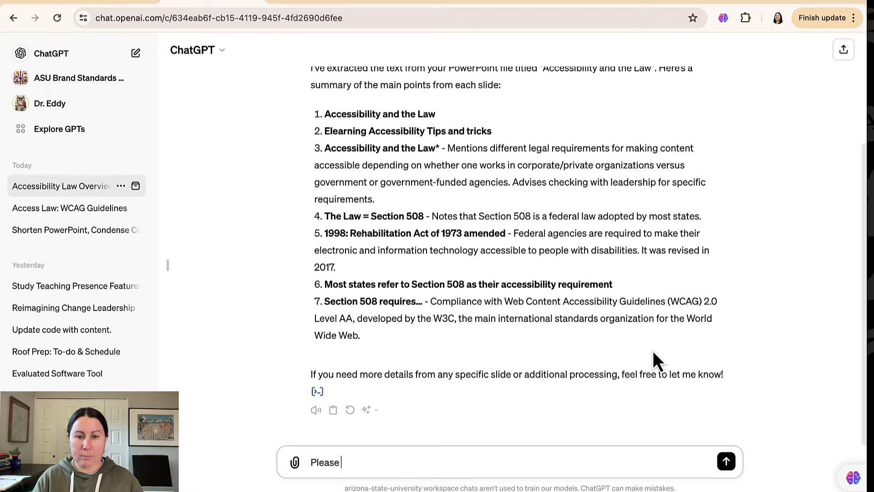
pyautogui.write('pull the fu')
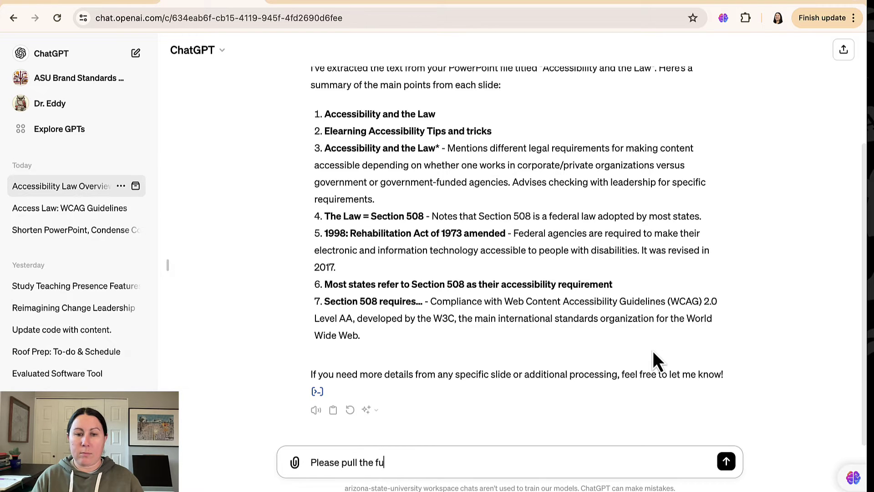
pyautogui.write('ll text')
pyautogui.press('Return')
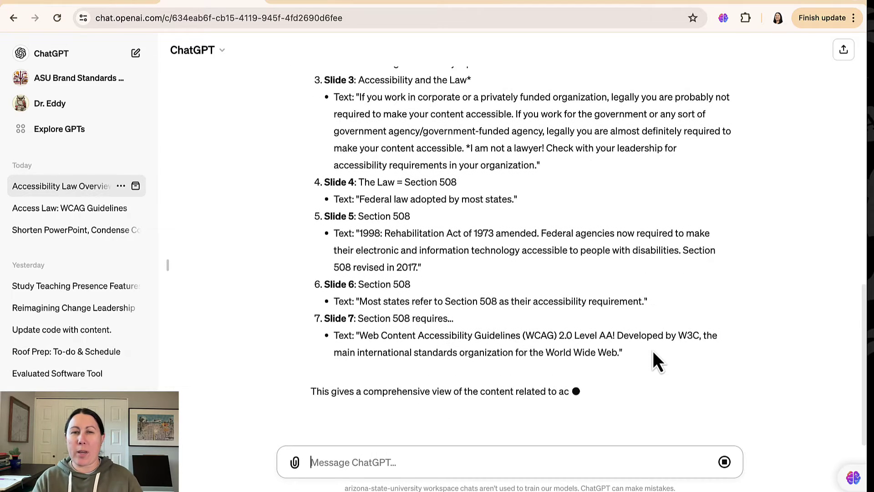
pyautogui.scroll(4, 617, 268)
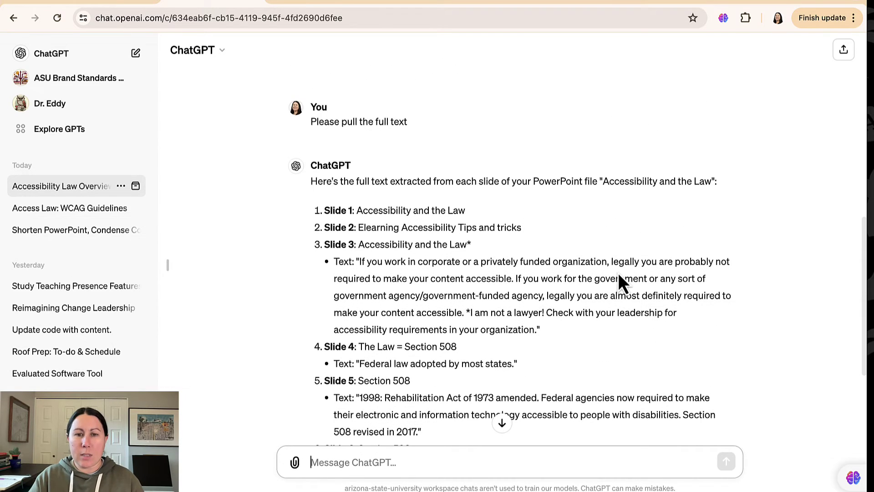
pyautogui.scroll(-3, 618, 273)
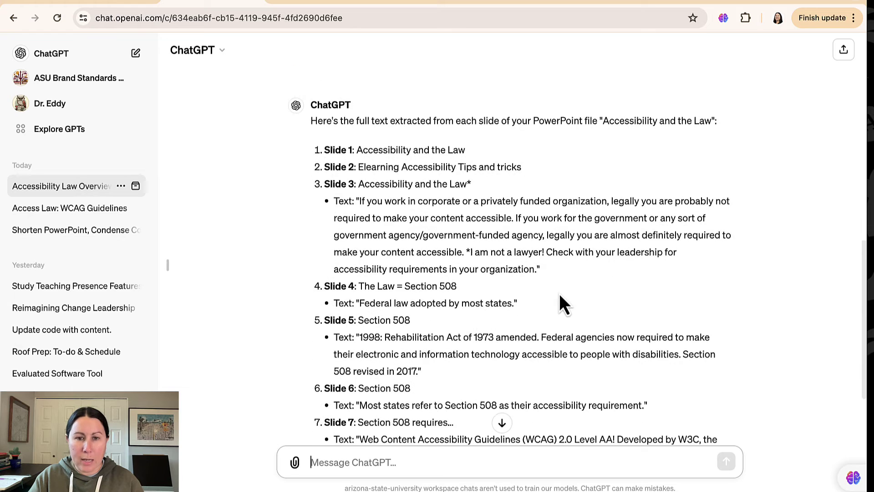
pyautogui.scroll(-3, 455, 351)
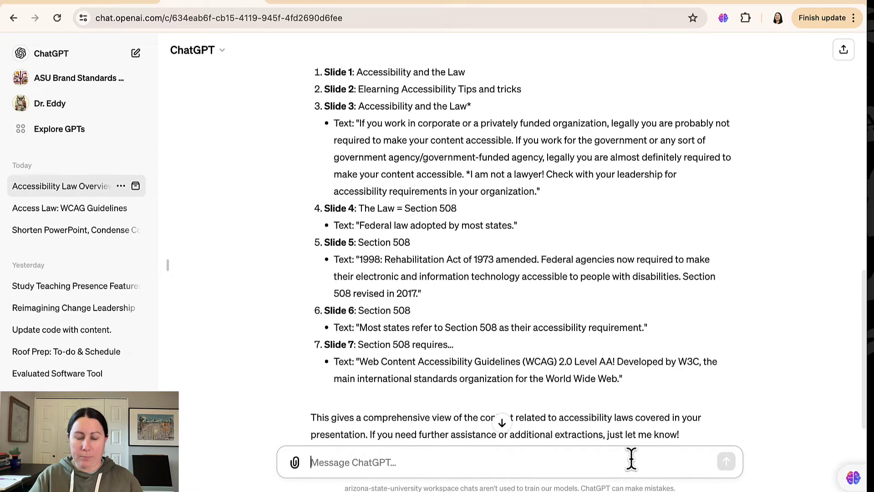
# Step: Ask ChatGPT to add pertinent details but keep it brief, for an eLearning designer audience
pyautogui.write('Please ')
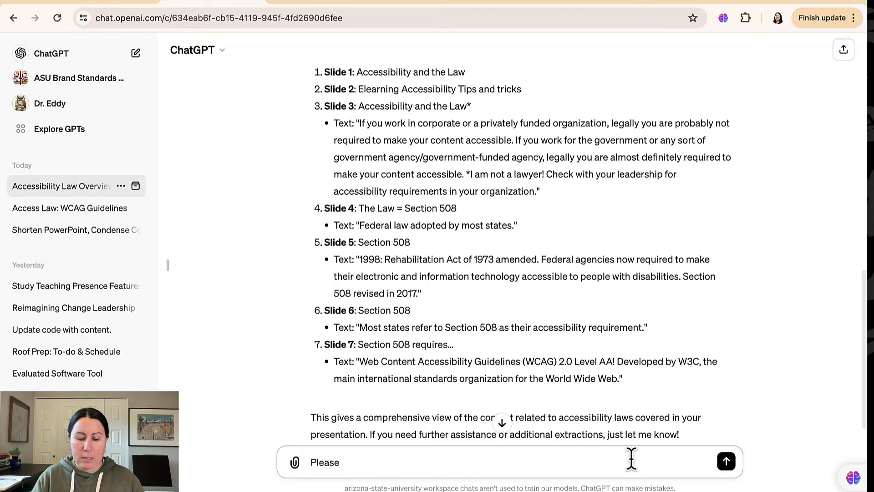
pyautogui.write('edit with ad')
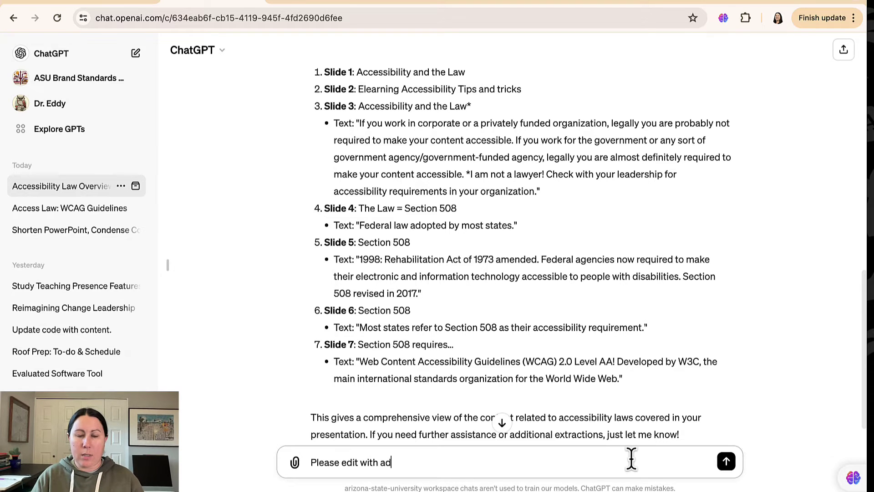
pyautogui.write('ditional details that you')
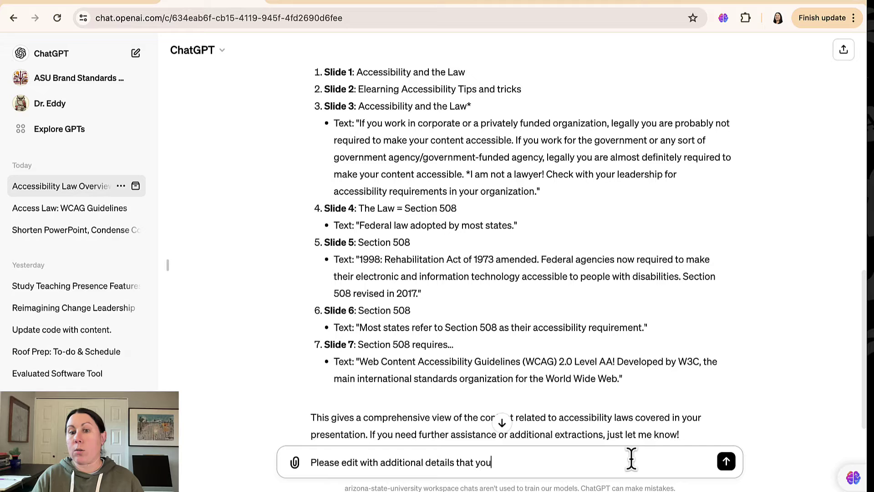
pyautogui.write(' think are perme')
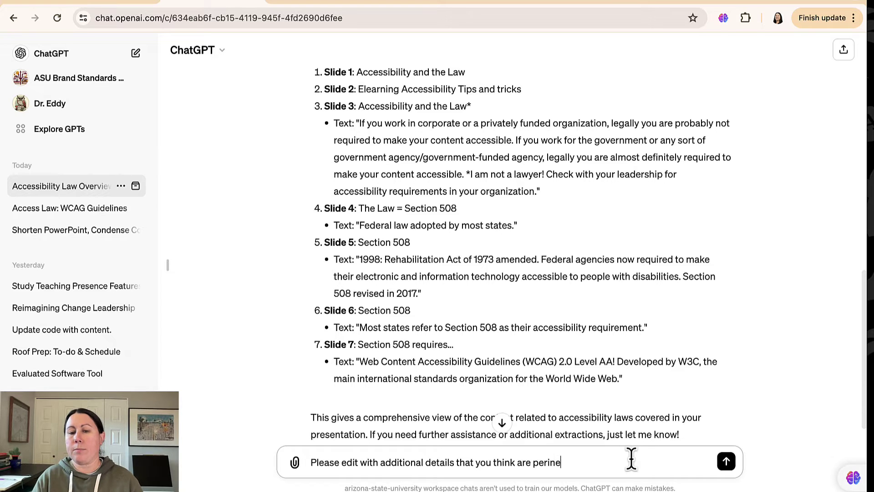
pyautogui.press('BackSpace')
pyautogui.press('BackSpace')
pyautogui.write('tinent, but k')
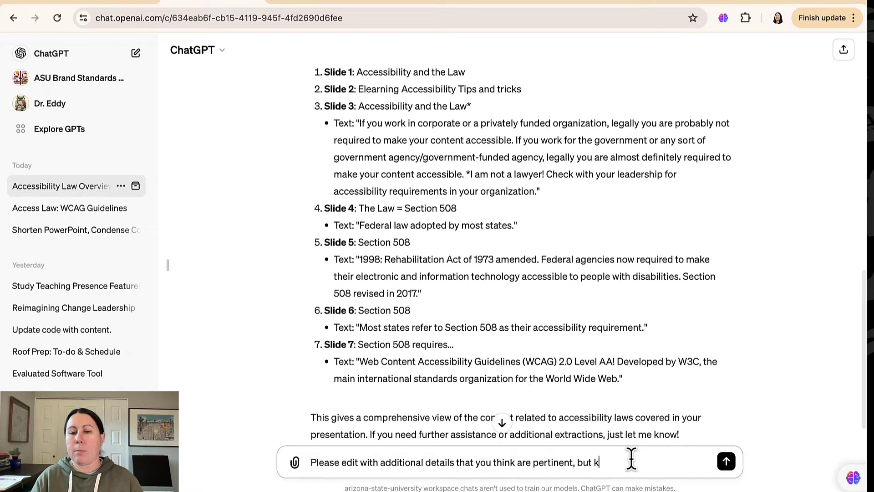
pyautogui.write('eep it brief')
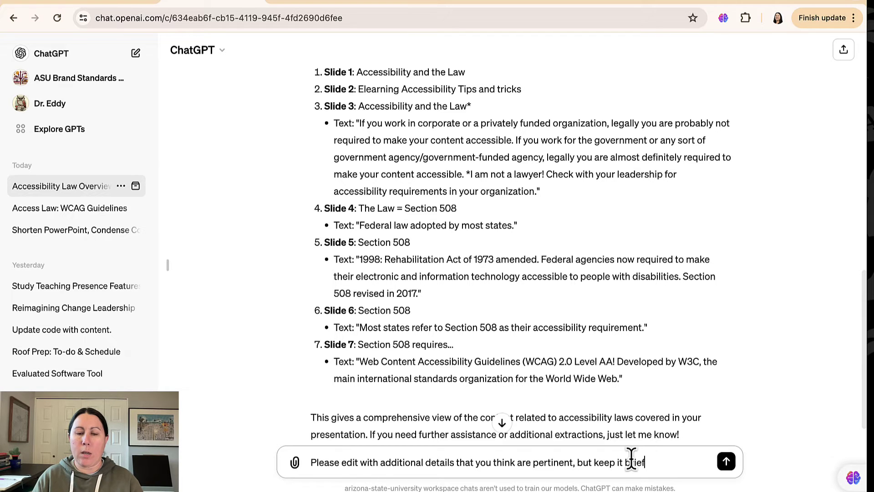
pyautogui.write('. The a')
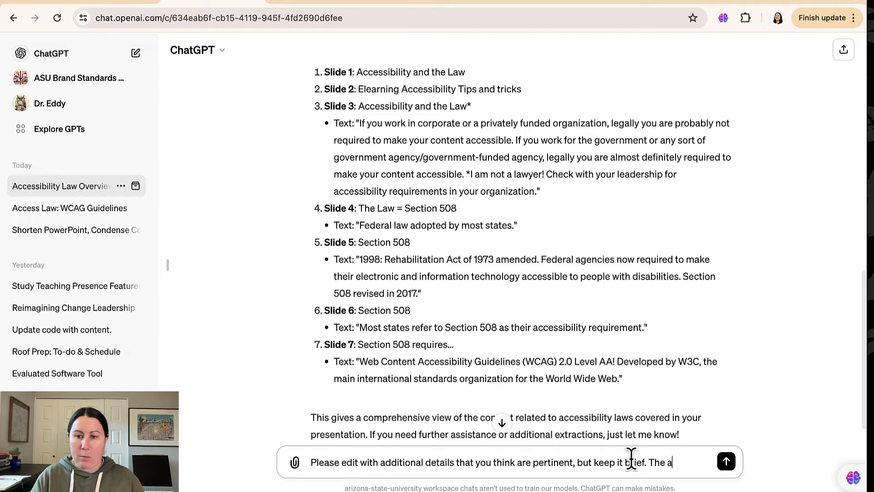
pyautogui.write('udience is elearning ')
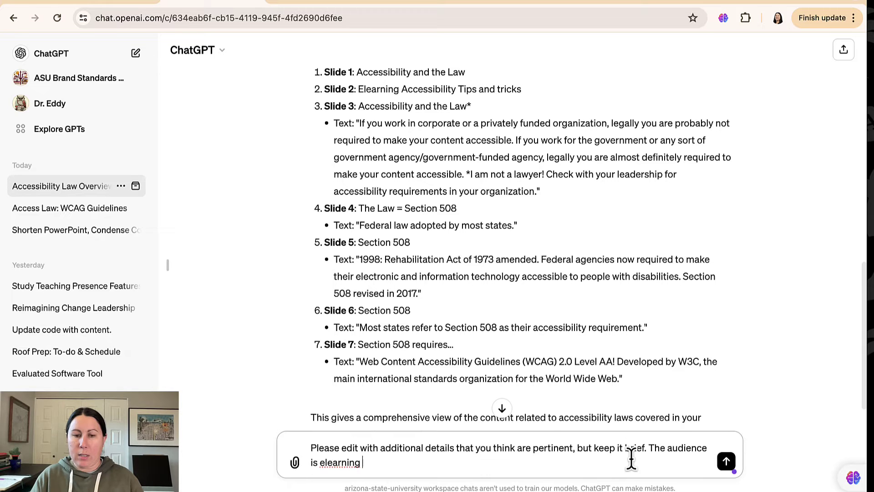
pyautogui.write('designers')
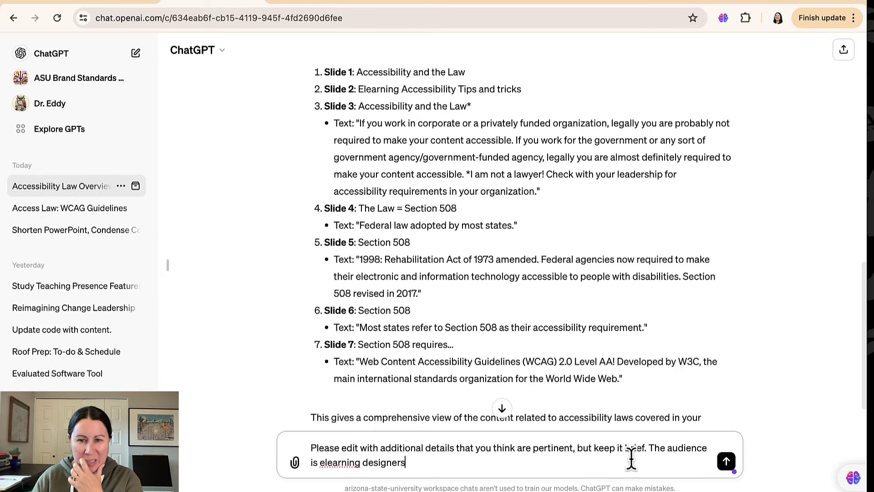
pyautogui.press('Return')
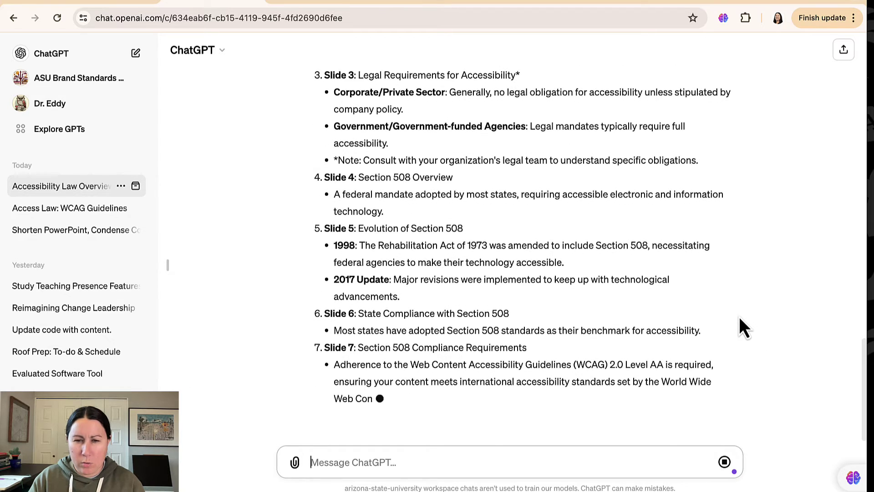
pyautogui.scroll(5, 687, 326)
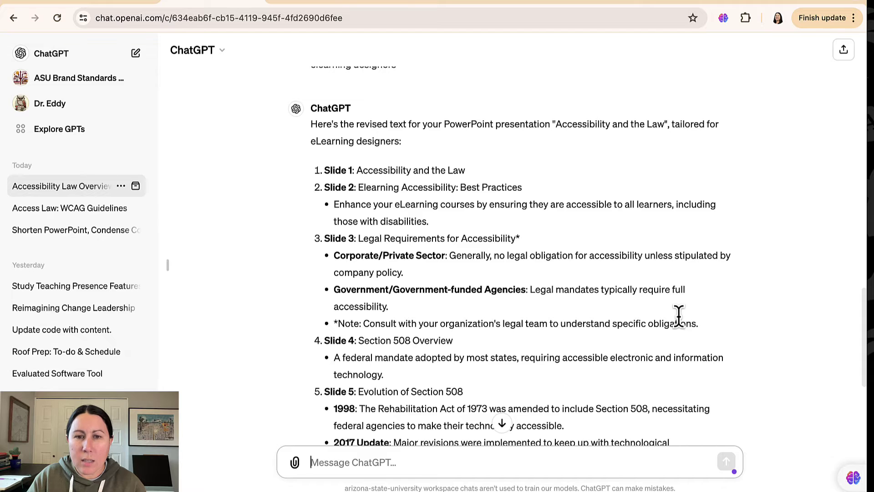
pyautogui.scroll(-3, 678, 314)
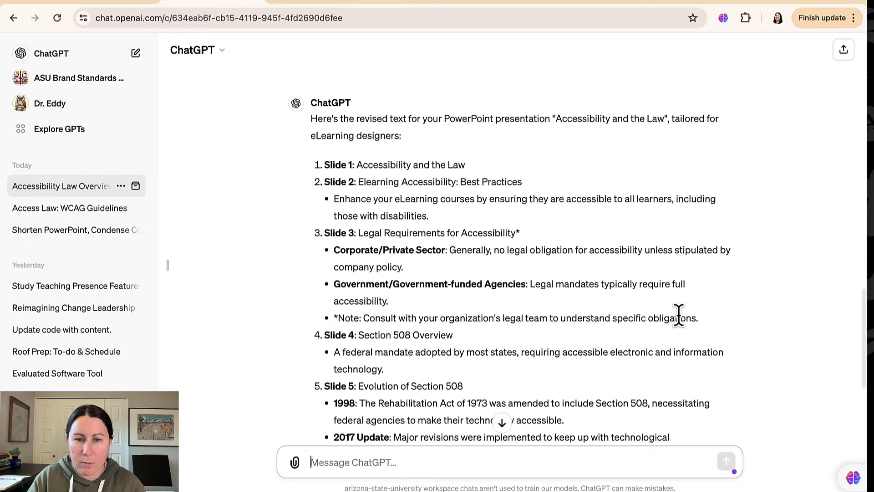
pyautogui.scroll(-1, 682, 326)
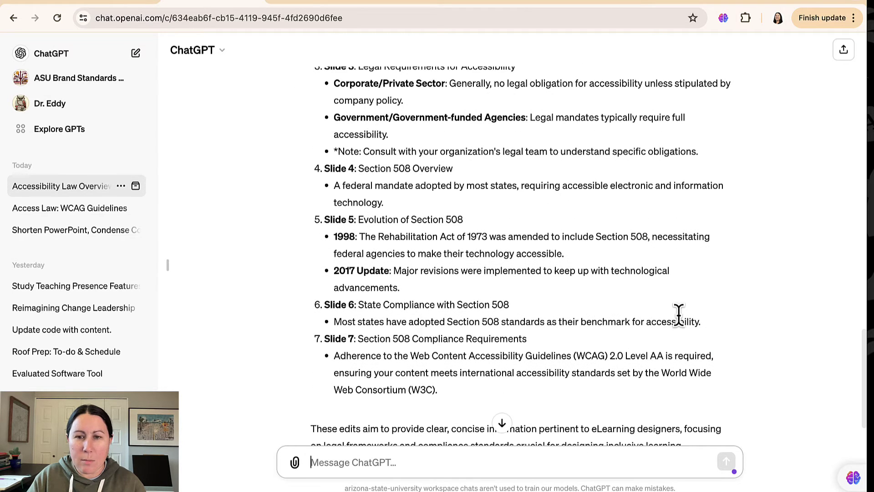
pyautogui.scroll(-2, 678, 314)
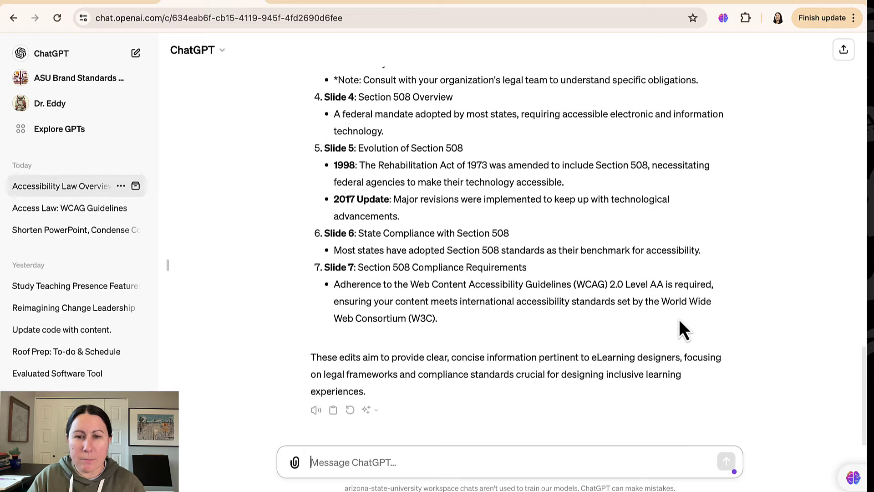
pyautogui.scroll(15, 679, 319)
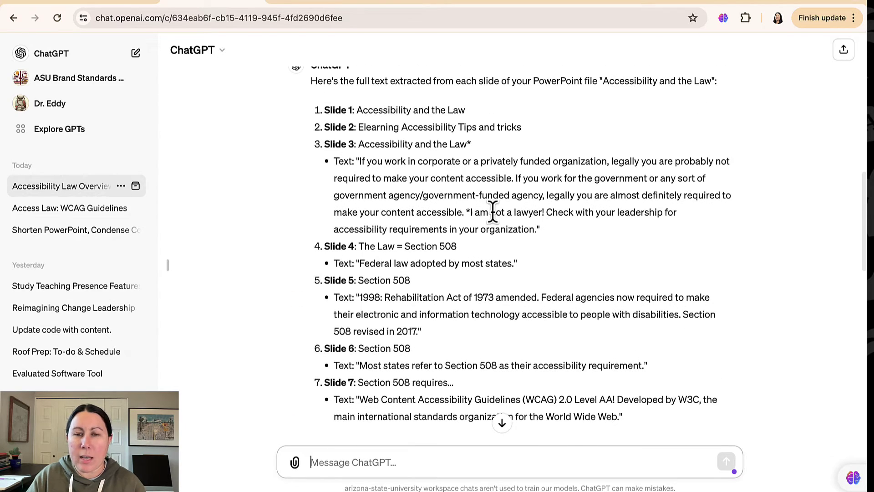
pyautogui.scroll(-10, 551, 234)
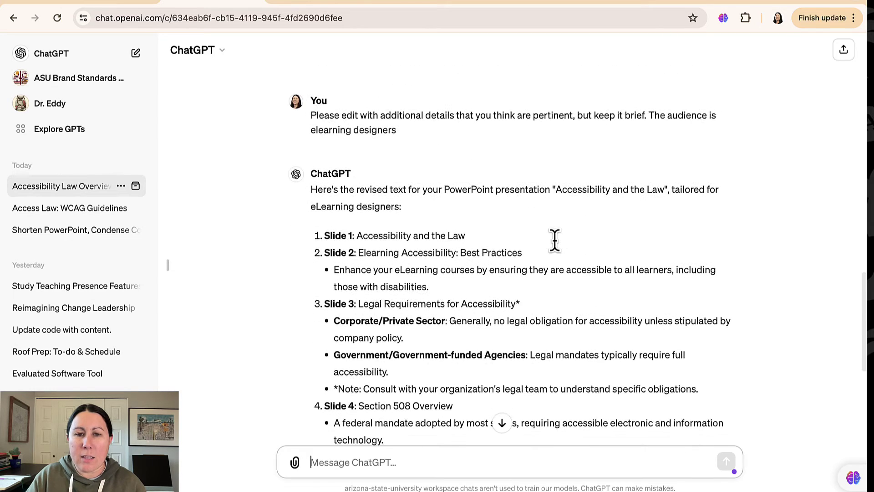
pyautogui.scroll(-6, 564, 260)
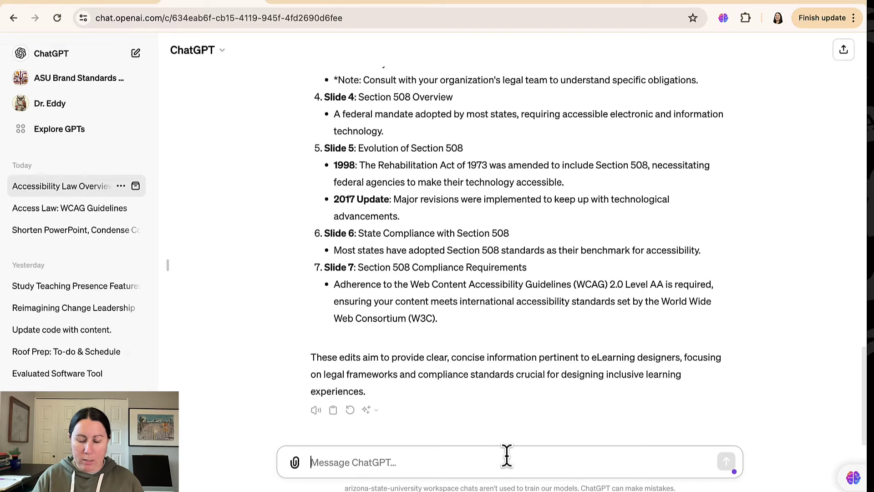
# Step: Send 'Great! Please put this into a PowerPoint file' to ChatGPT
pyautogui.write('Great!')
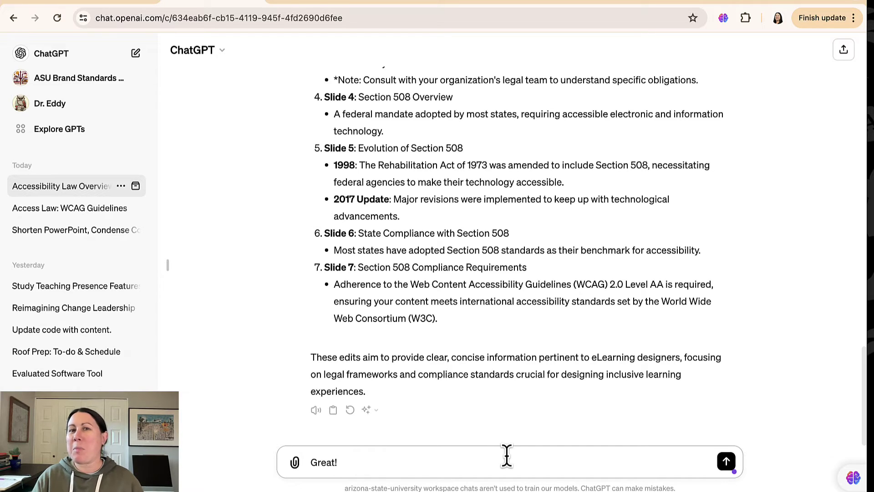
pyautogui.write(' Please pu')
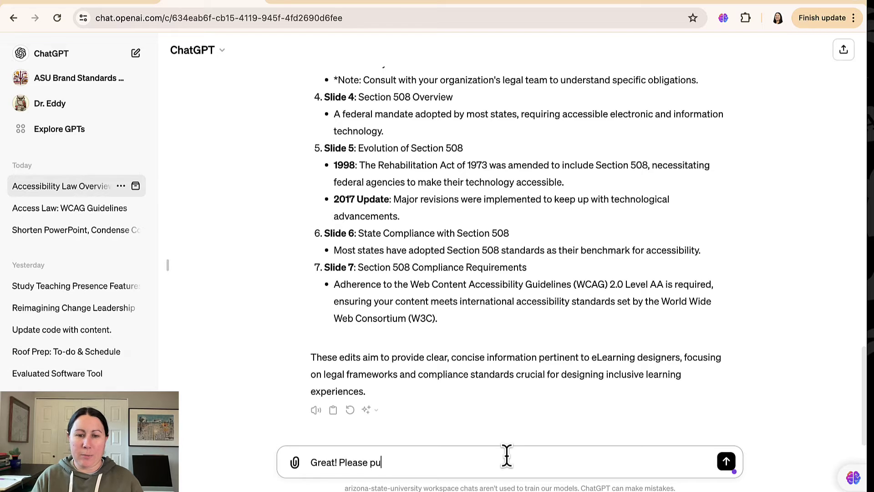
pyautogui.write('t this into a Po')
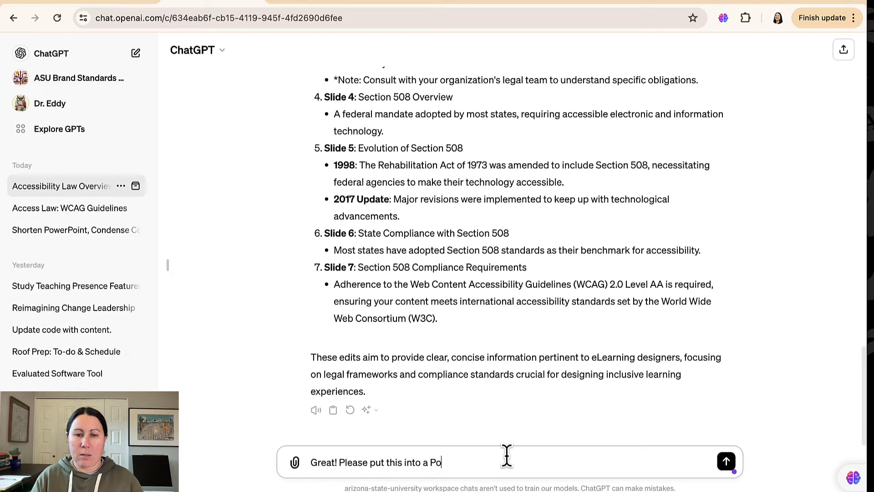
pyautogui.write('werPoint file')
pyautogui.press('Return')
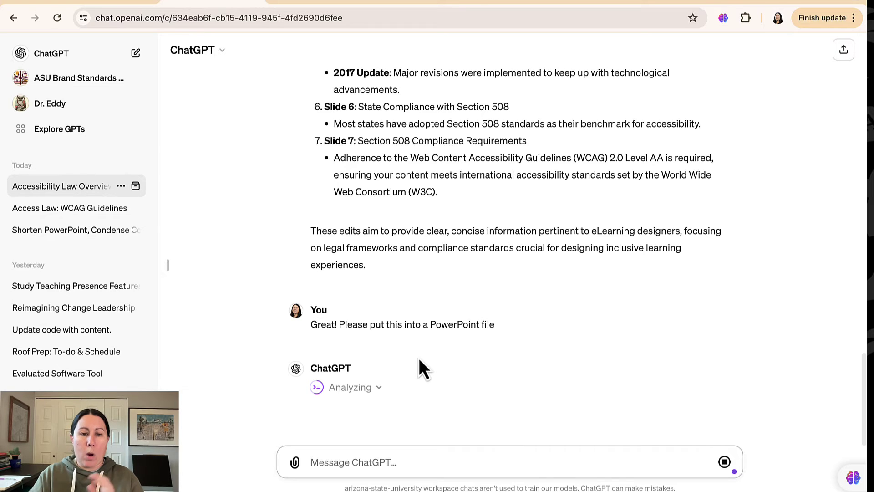
# Step: Open the New Theme Template presentation from PowerPoint's recent files in the Dock
pyautogui.moveTo(496, 491)
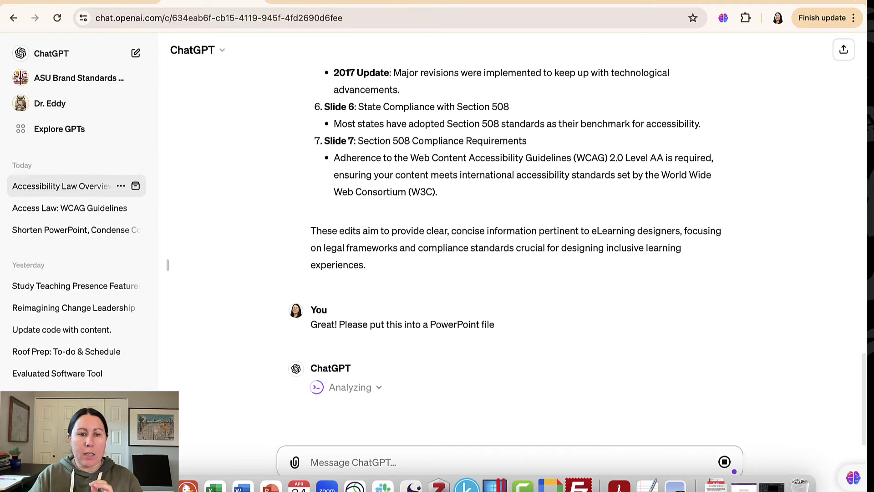
pyautogui.rightClick(271, 486)
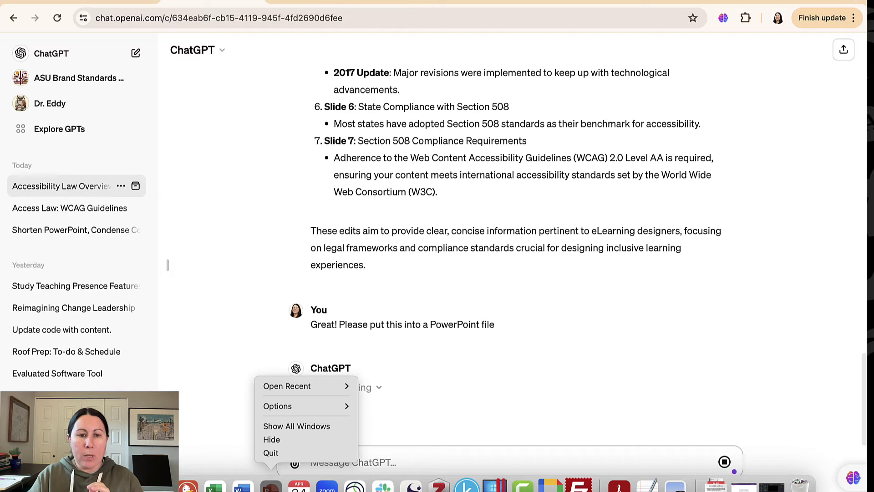
pyautogui.moveTo(333, 384)
pyautogui.click(410, 359)
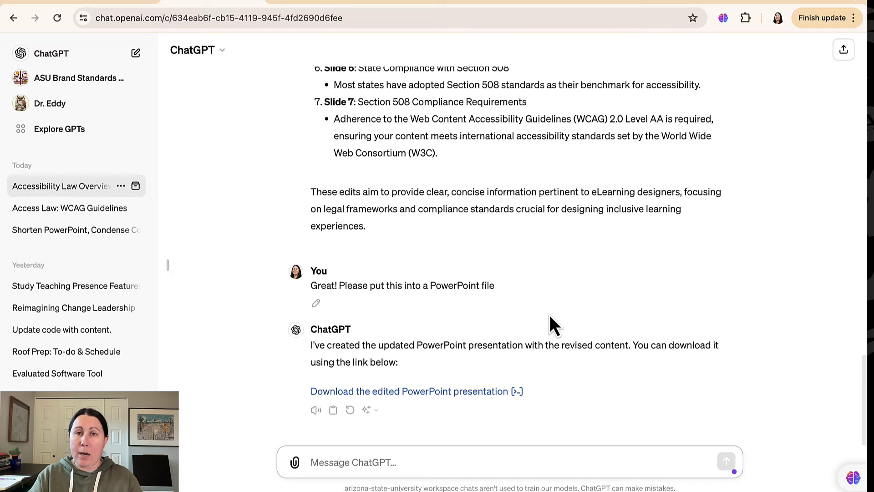
# Step: Download the edited PowerPoint file from ChatGPT's link, 33.2 KB
pyautogui.moveTo(382, 487)
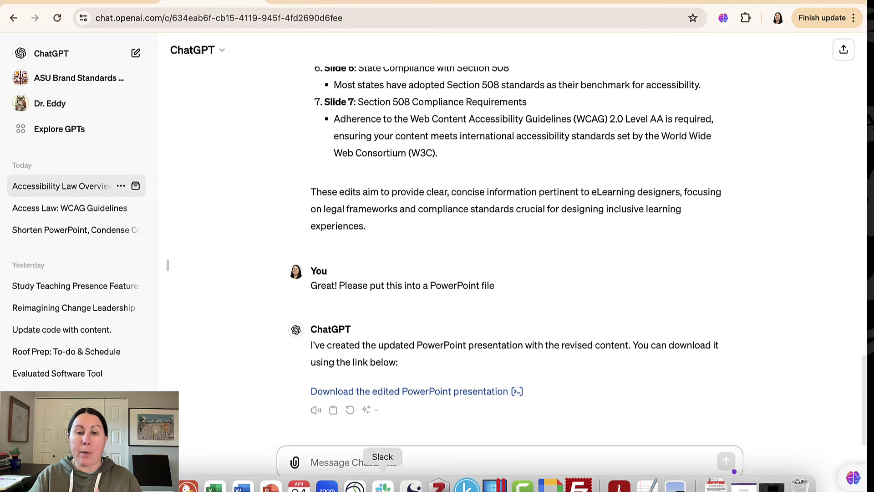
pyautogui.click(271, 486)
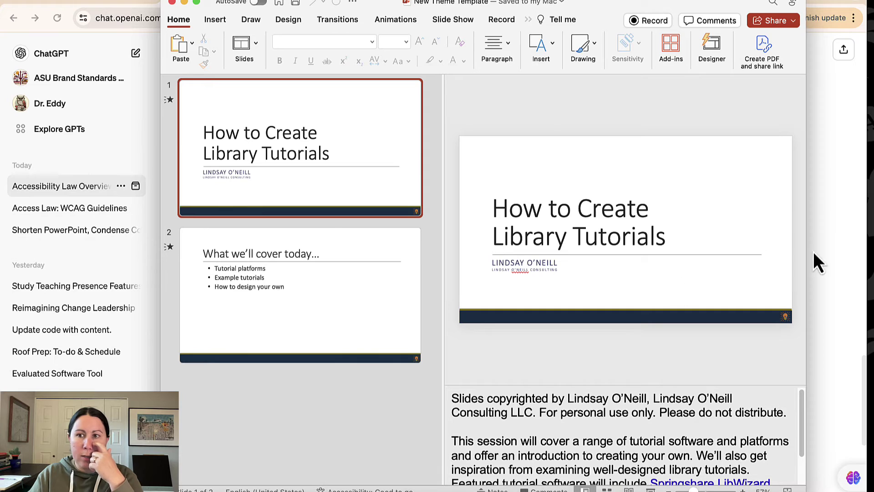
pyautogui.click(861, 231)
pyautogui.click(426, 392)
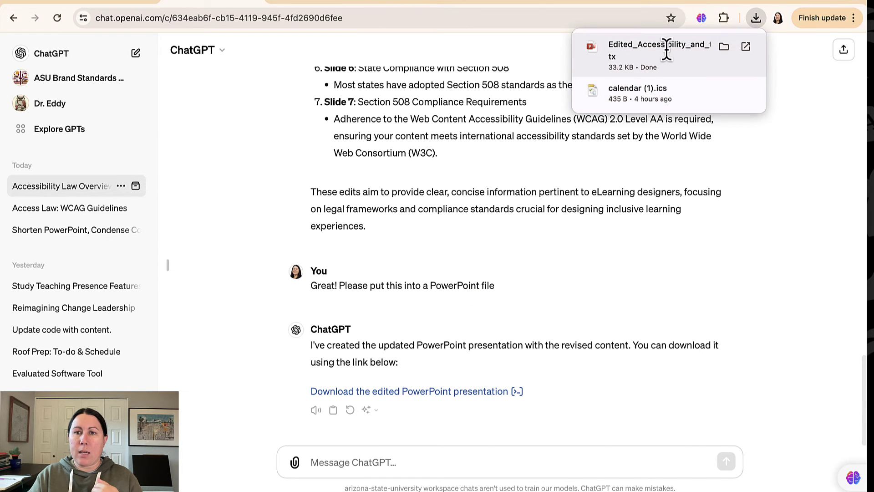
# Step: Open the downloaded deck and review slides 2–6, through 'State Compliance with Section 508'
pyautogui.click(667, 49)
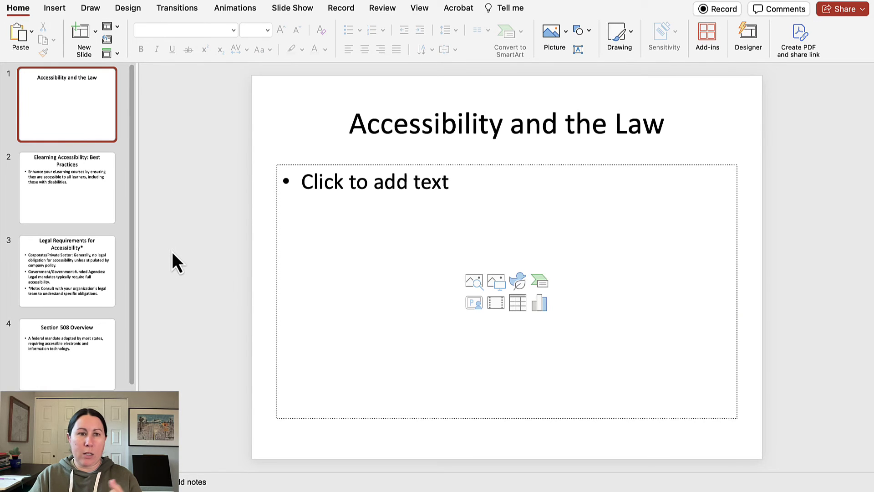
pyautogui.click(104, 186)
pyautogui.click(81, 279)
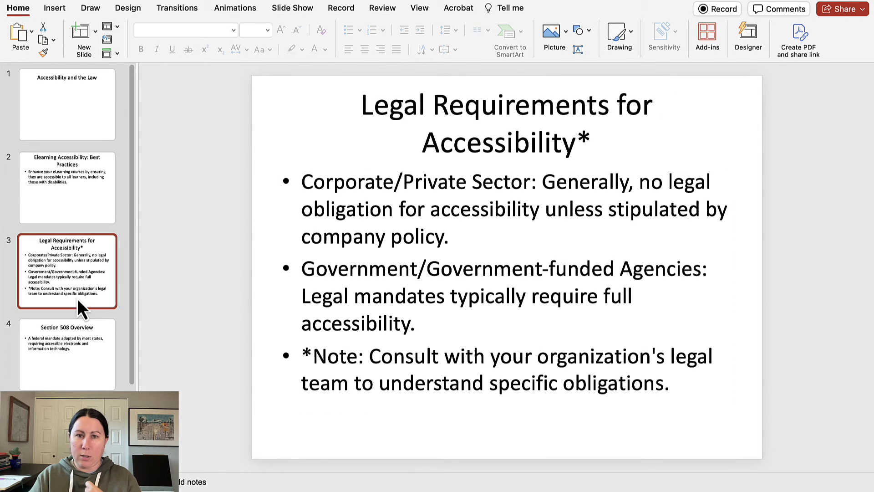
pyautogui.click(73, 349)
pyautogui.scroll(-2, 77, 360)
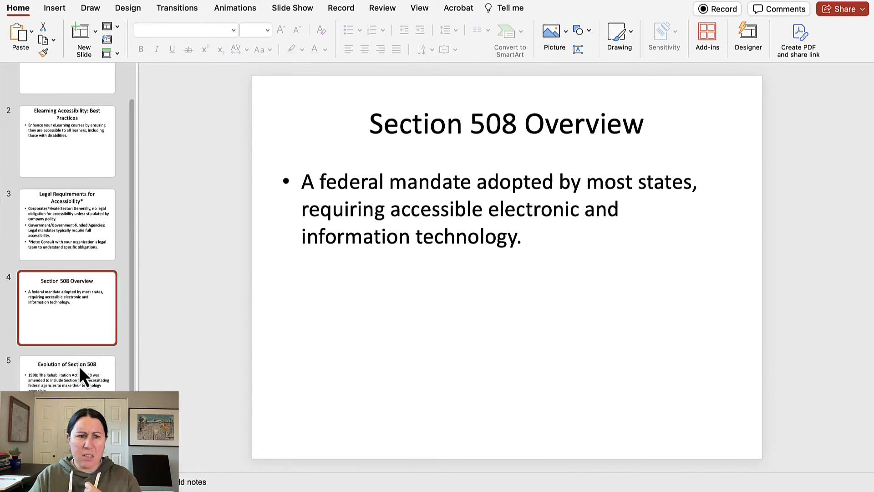
pyautogui.click(83, 381)
pyautogui.scroll(-2, 84, 381)
pyautogui.click(84, 376)
# Step: Return to the first slide and select all slides in the thumbnail pane
pyautogui.scroll(5, 84, 375)
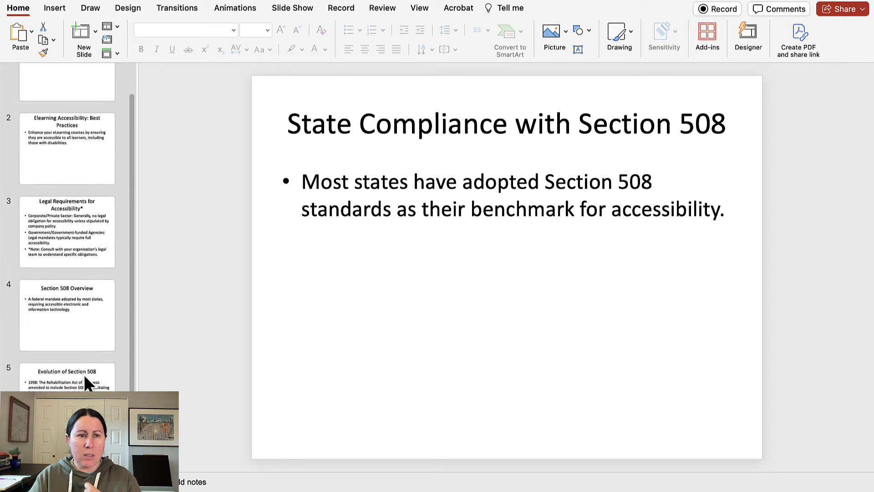
pyautogui.click(84, 166)
pyautogui.click(80, 98)
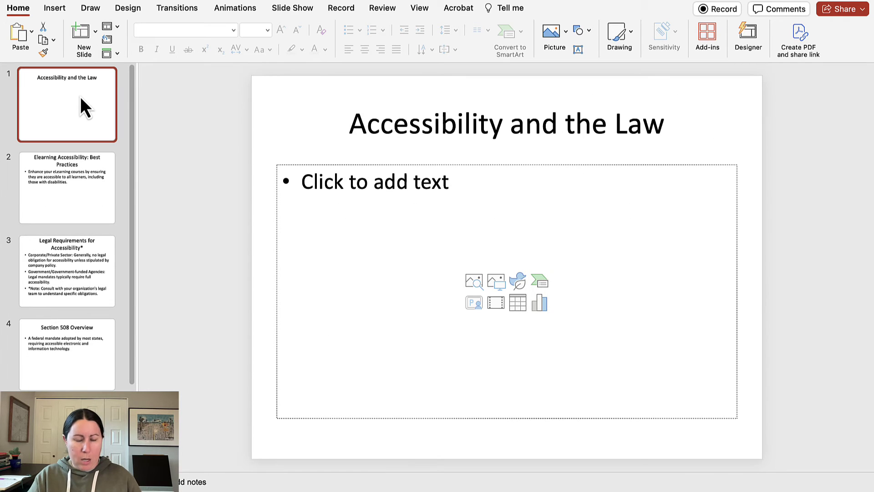
pyautogui.press('super+a')
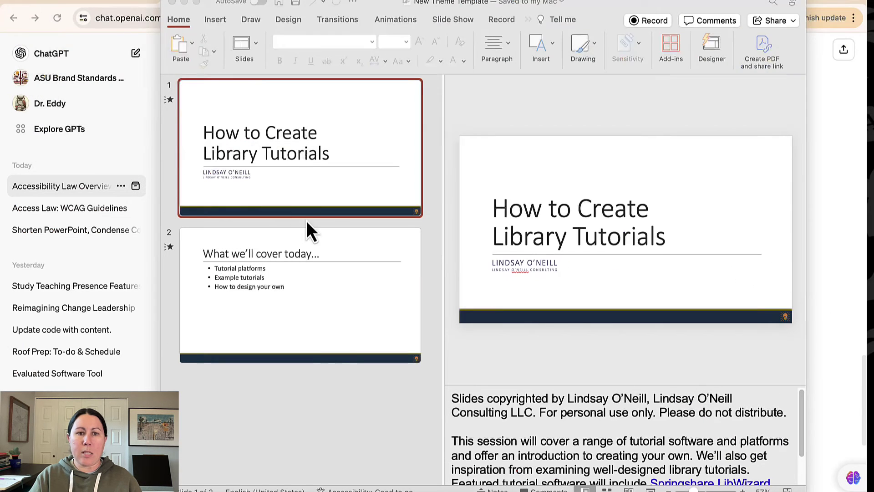
# Step: Paste the copied slides after slide 2 and delete the template's sample slides
pyautogui.click(297, 314)
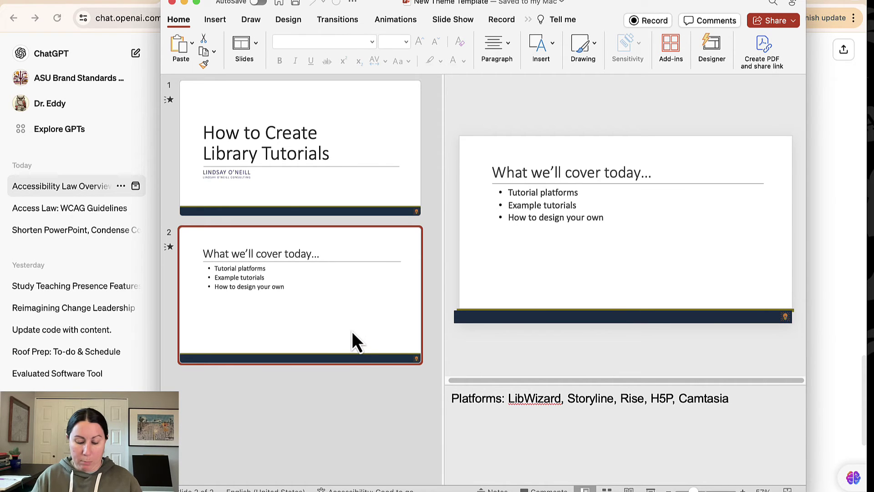
pyautogui.press('super+v')
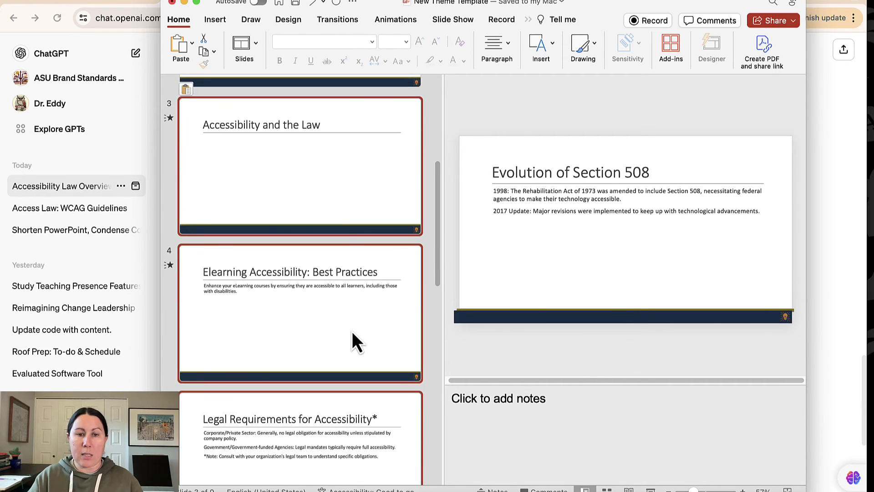
pyautogui.scroll(6, 337, 217)
pyautogui.click(318, 163)
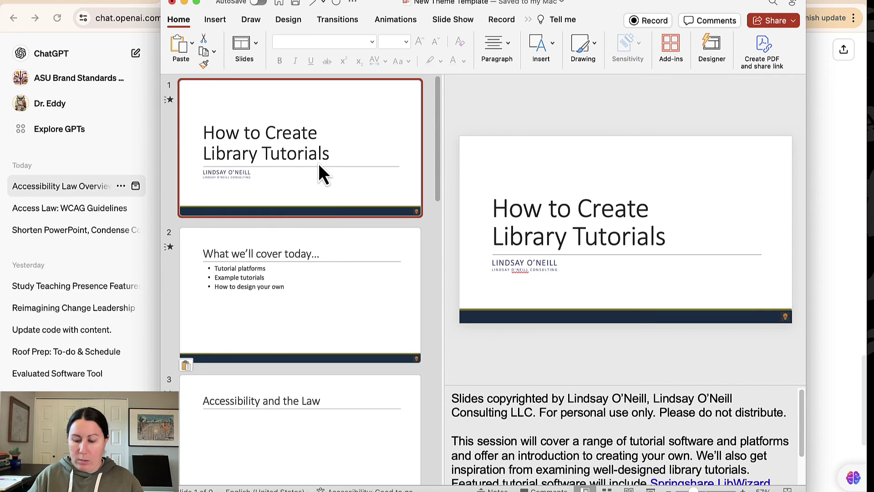
pyautogui.press('Delete')
pyautogui.press('Delete')
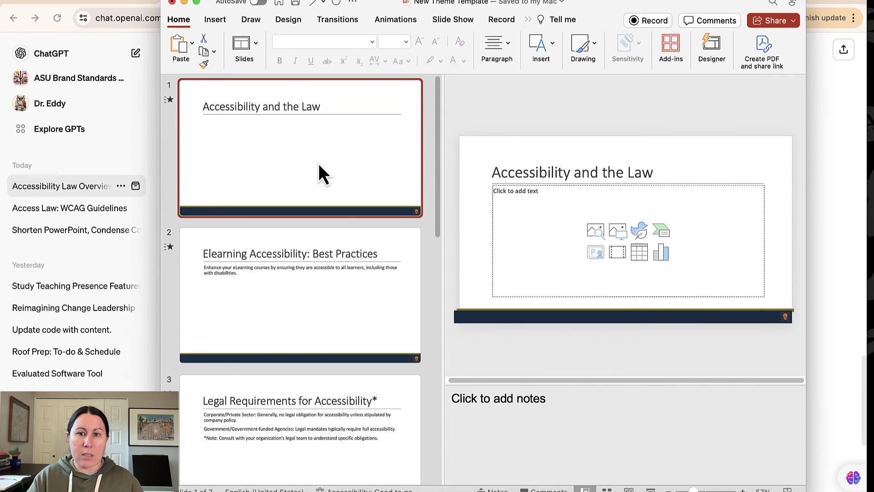
# Step: Apply the Title Slide layout to slide 1
pyautogui.click(252, 45)
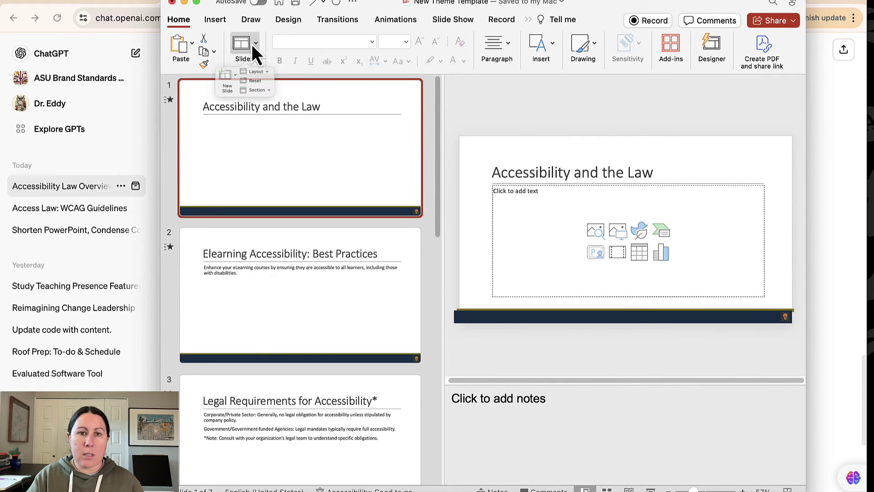
pyautogui.click(266, 77)
pyautogui.click(272, 119)
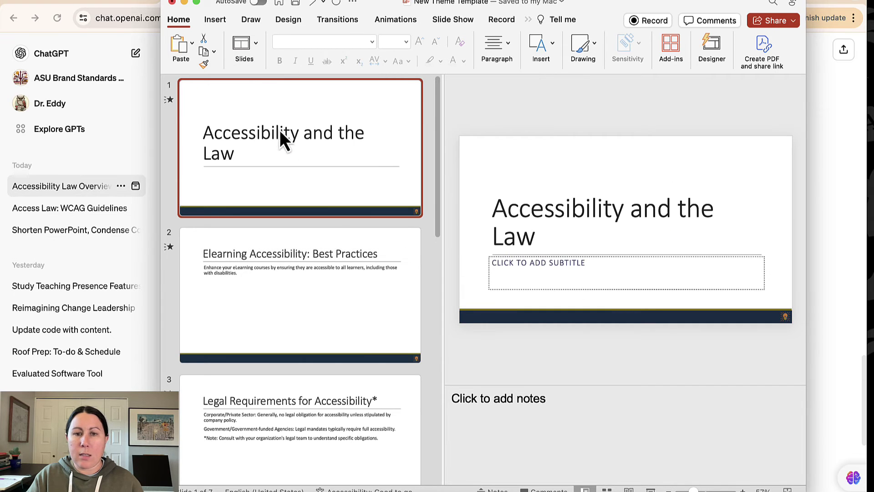
# Step: Review the pasted slides from 'Elearning Accessibility: Best Practices' to 'Section 508 Compliance Requirements'
pyautogui.click(381, 338)
pyautogui.scroll(-5, 374, 332)
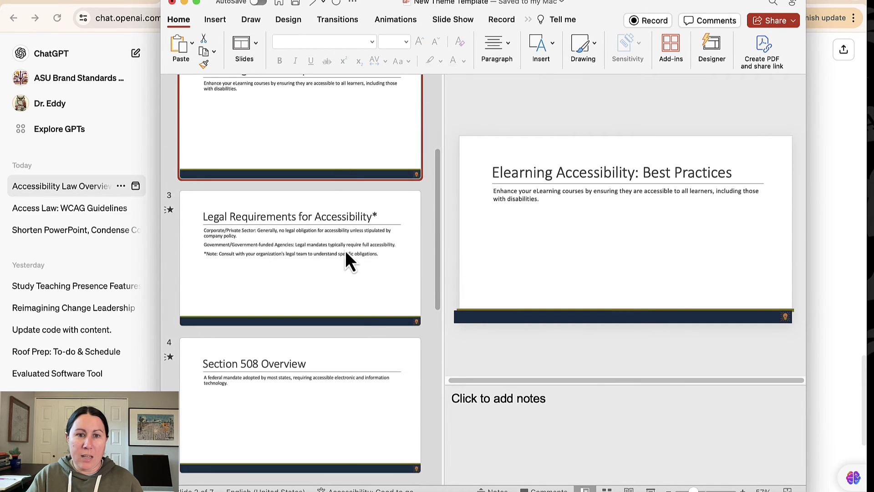
pyautogui.scroll(-10, 341, 250)
pyautogui.click(331, 271)
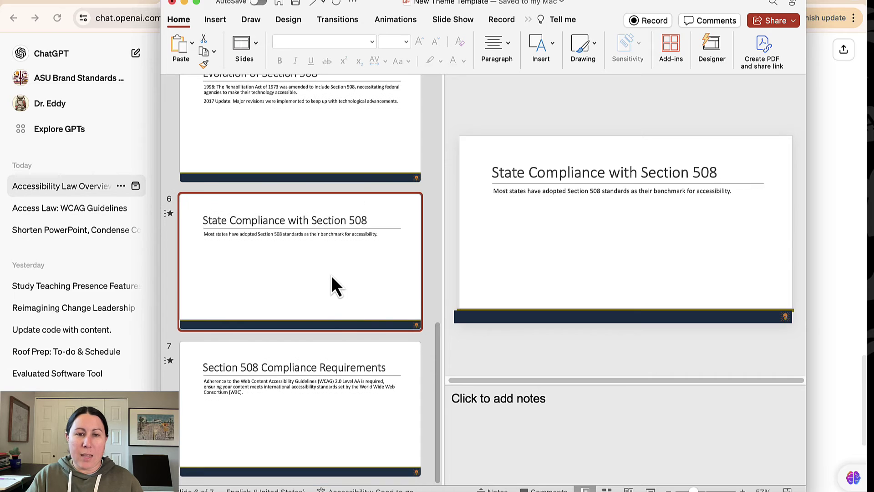
pyautogui.click(336, 399)
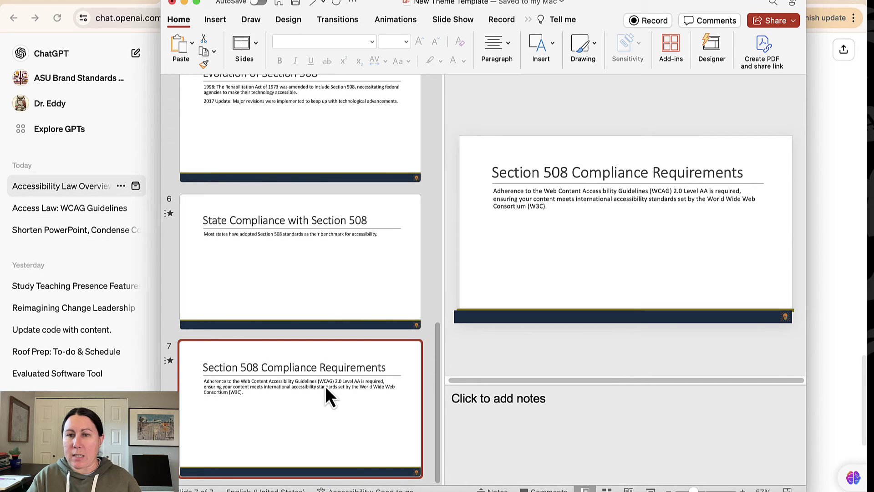
pyautogui.click(313, 285)
pyautogui.scroll(8, 312, 285)
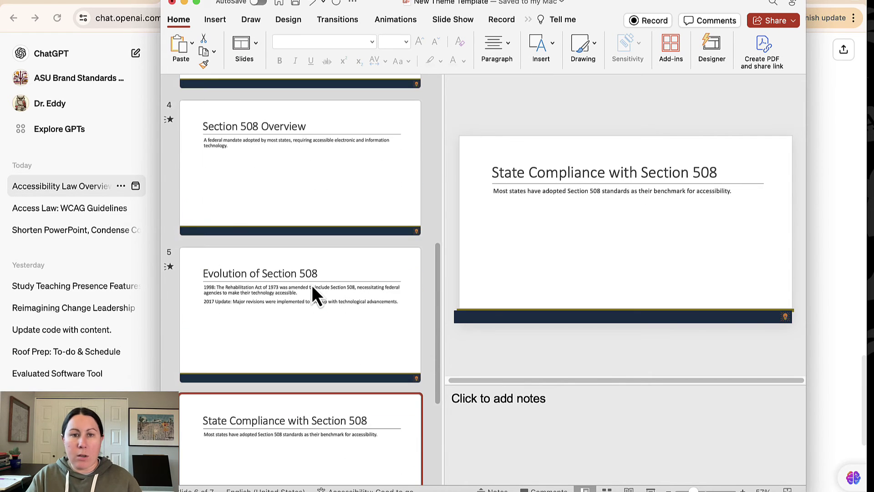
pyautogui.scroll(6, 313, 285)
pyautogui.click(312, 285)
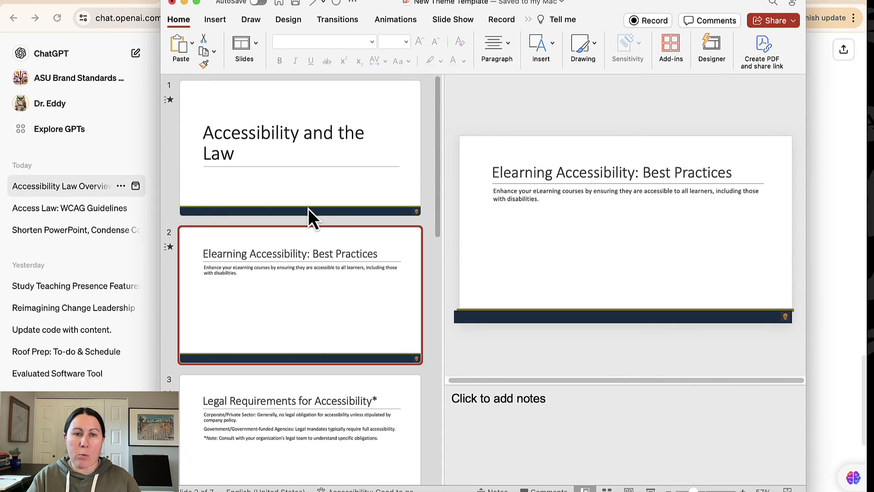
pyautogui.click(307, 155)
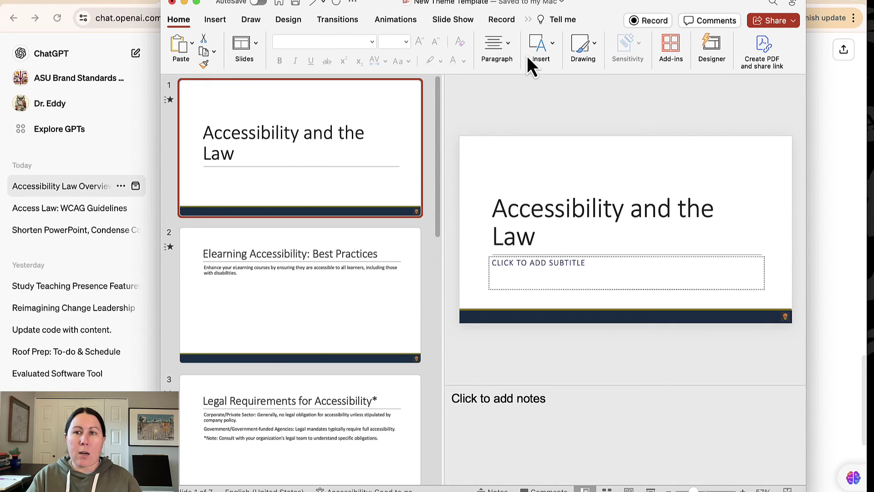
# Step: Bring the Accessibility Law Overview ChatGPT conversation back in front of PowerPoint
pyautogui.click(855, 175)
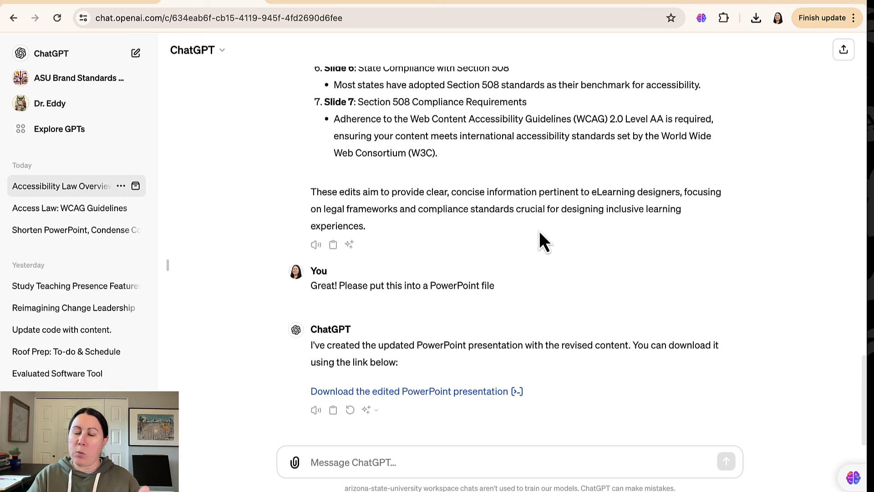